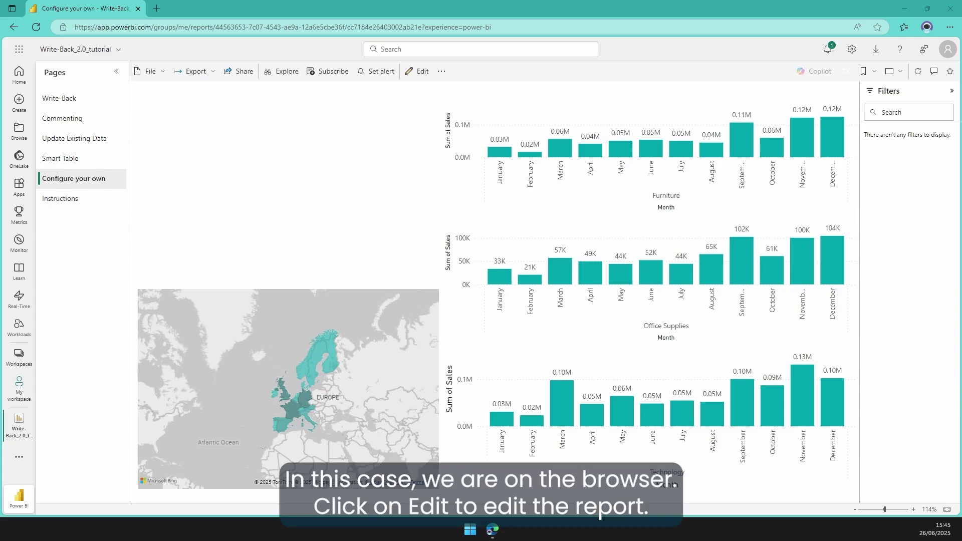
Put the report into edit mode and search the Power BI visuals marketplace for Write-Back.
{"action": "left_click", "coordinate": [417, 71]}
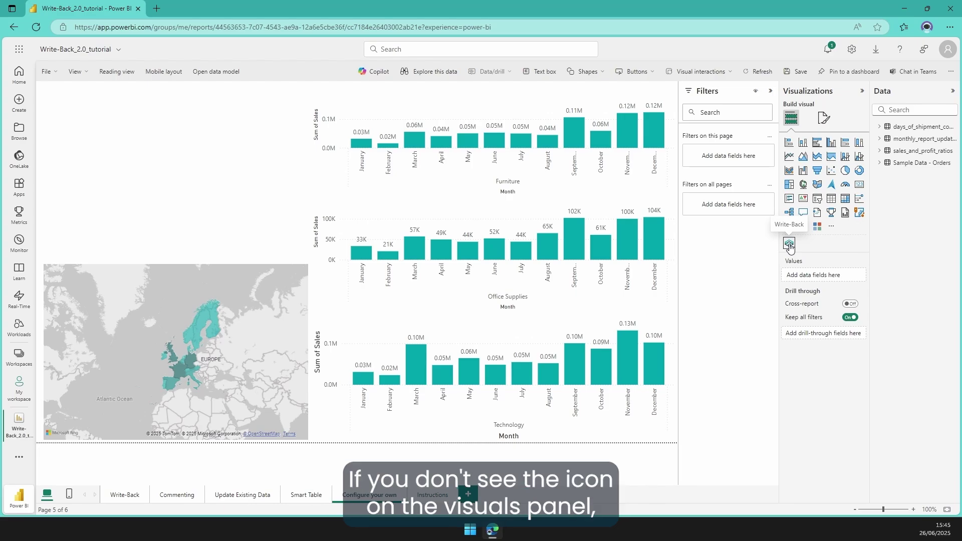
{"action": "left_click", "coordinate": [830, 226]}
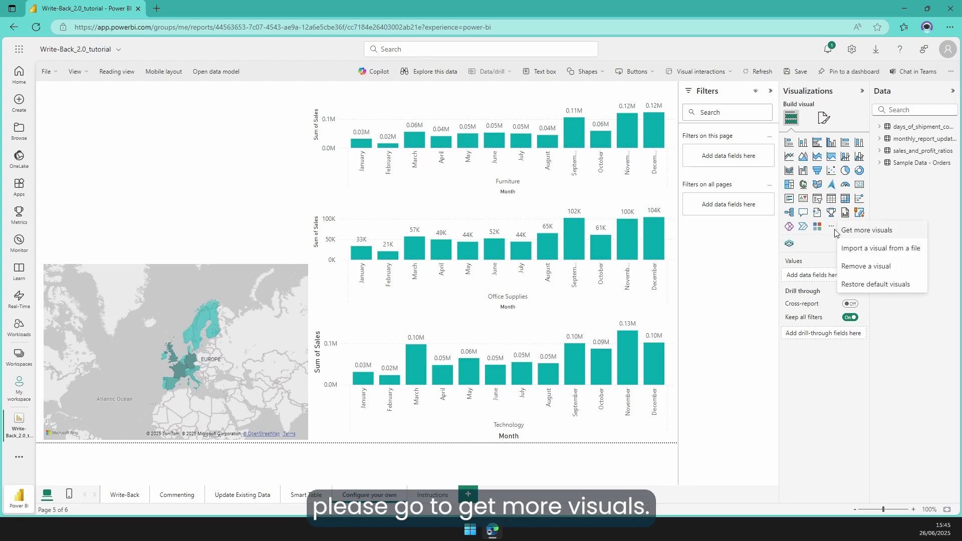
{"action": "left_click", "coordinate": [849, 233]}
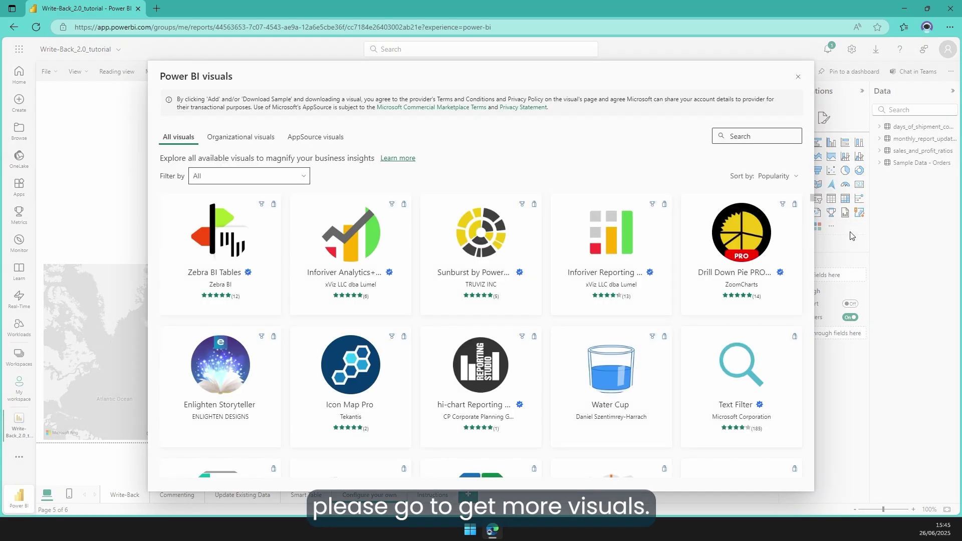
{"action": "left_click", "coordinate": [757, 136]}
{"action": "left_click", "coordinate": [782, 167]}
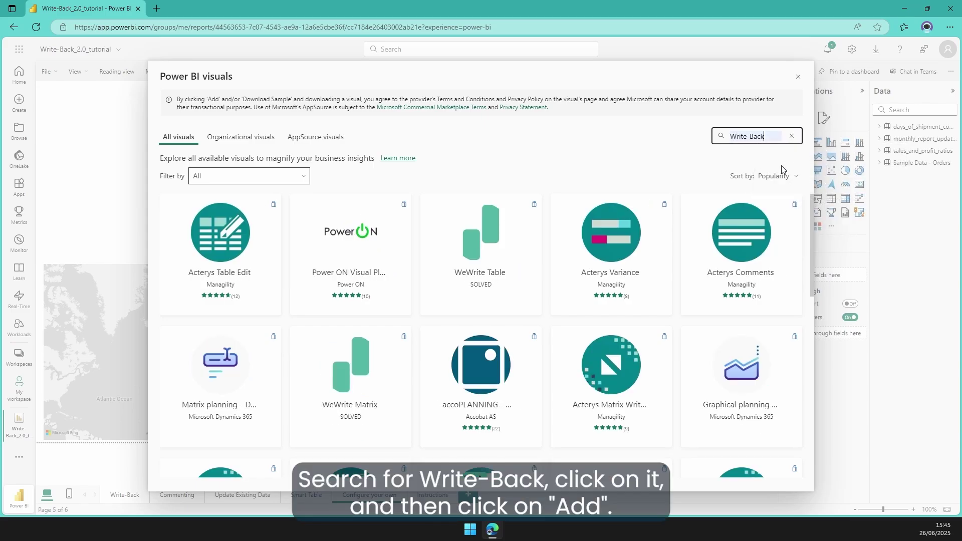
Add the Write-Back for Power BI visual by Xpand IT to the report and clear the filter search.
{"action": "scroll", "coordinate": [487, 242], "scroll_direction": "down", "scroll_amount": 10}
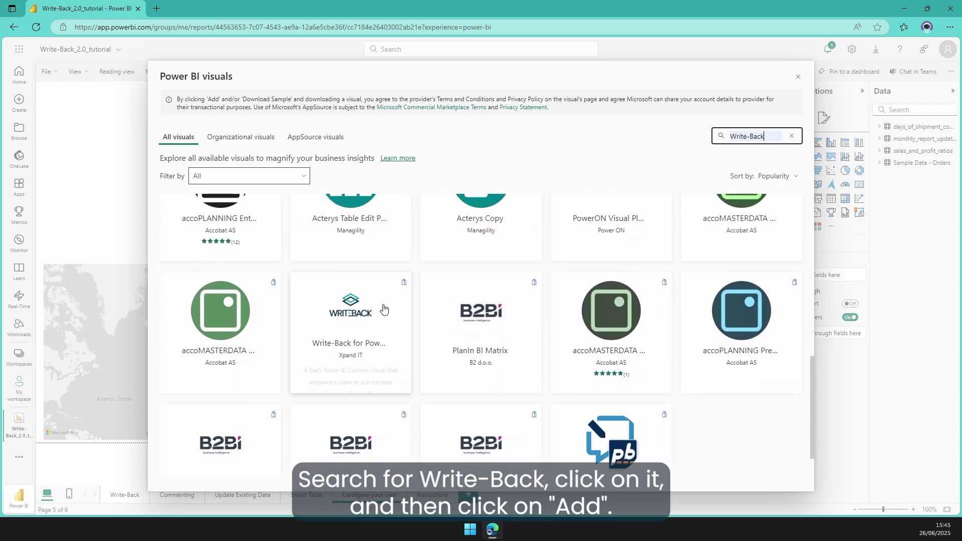
{"action": "left_click", "coordinate": [383, 309]}
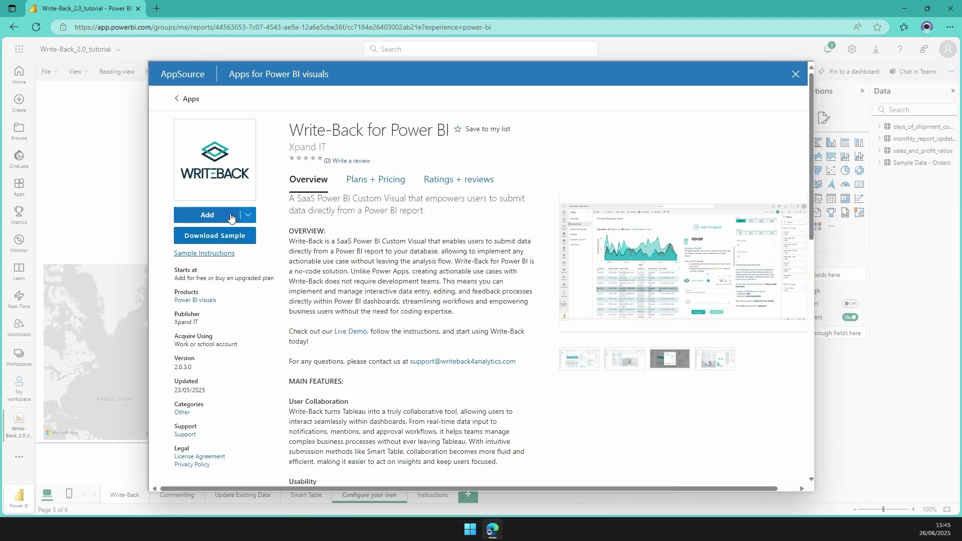
{"action": "left_click", "coordinate": [231, 215]}
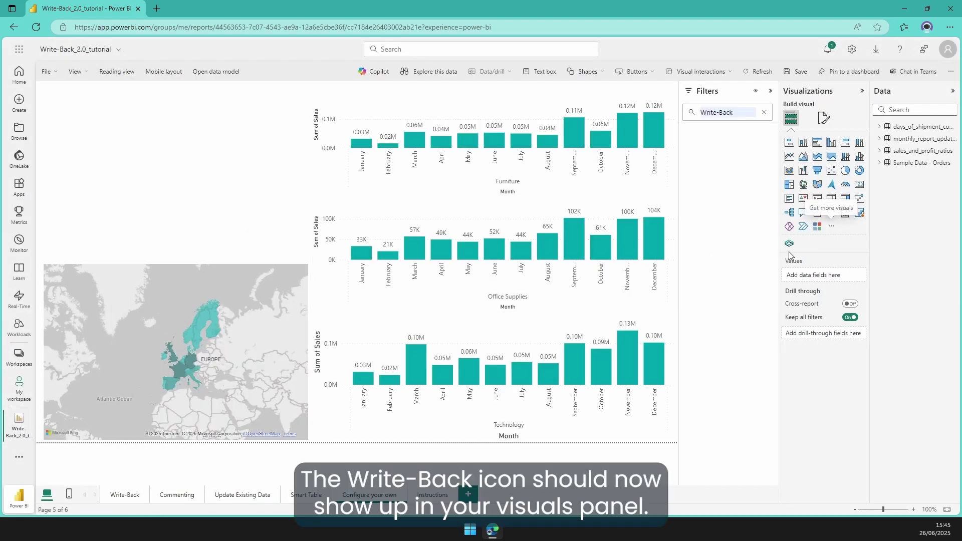
{"action": "left_click", "coordinate": [763, 112]}
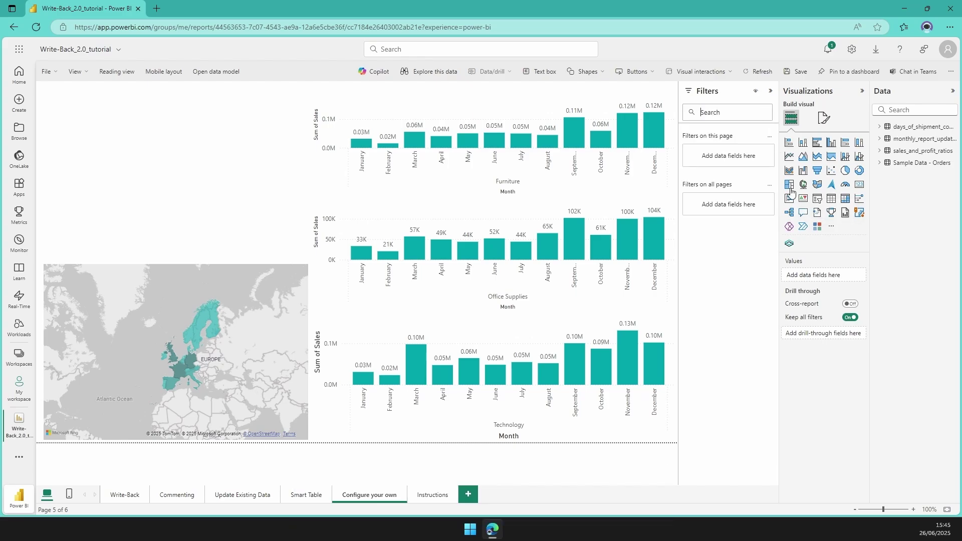
Insert a Write-Back visual on the page and extend its lower edge down to the map.
{"action": "left_click", "coordinate": [789, 244]}
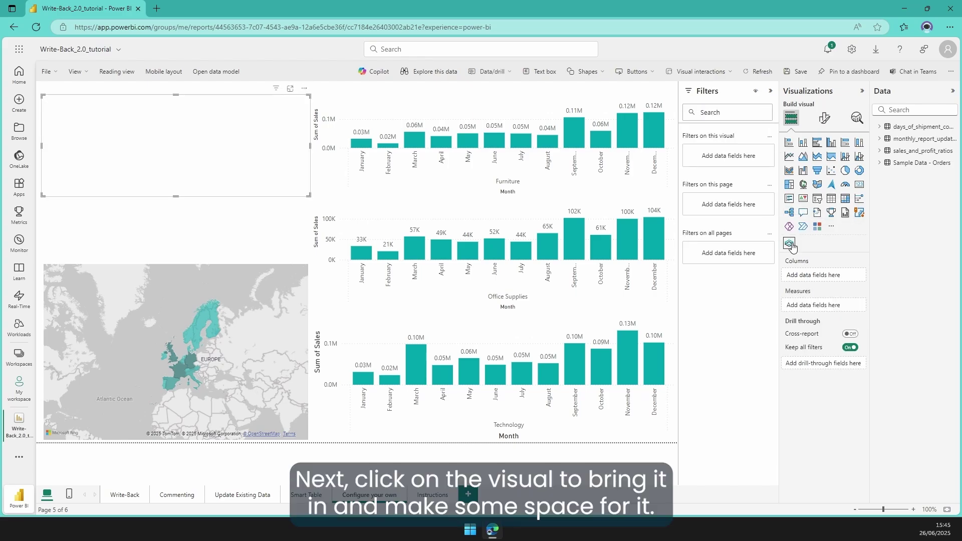
{"action": "left_click_drag", "start_coordinate": [181, 195], "coordinate": [164, 260]}
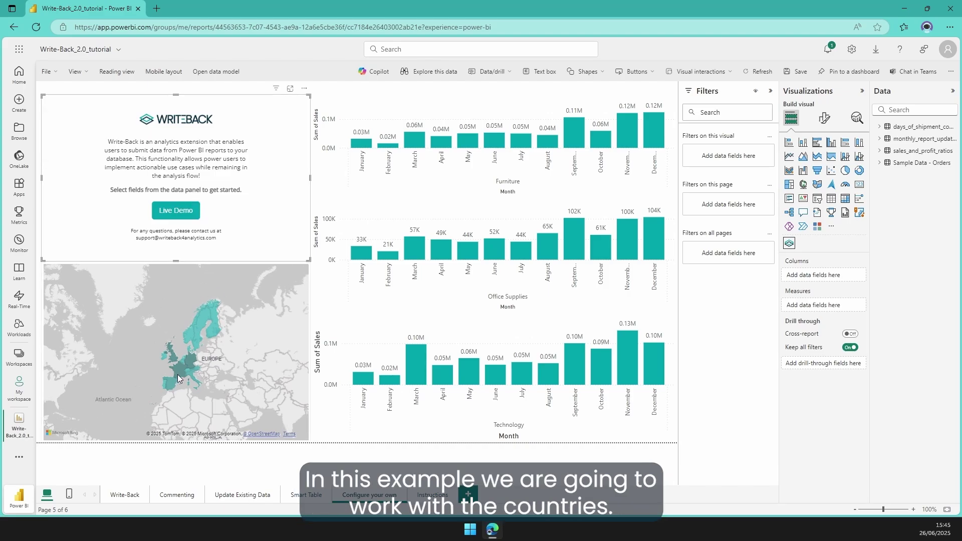
Add the Country/Region field from the Sample Data - Orders table to the Write-Back visual.
{"action": "scroll", "coordinate": [177, 374], "scroll_direction": "up", "scroll_amount": 2}
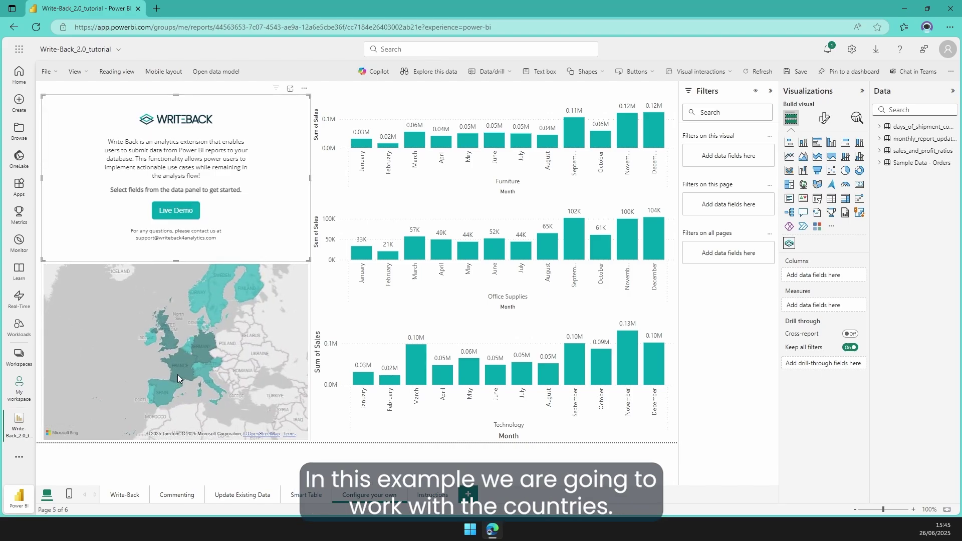
{"action": "left_click", "coordinate": [880, 164]}
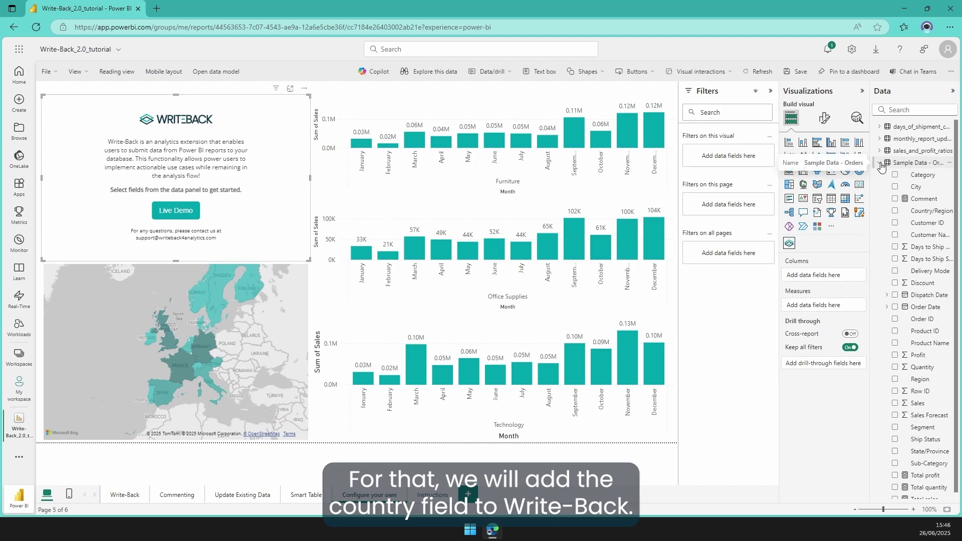
{"action": "left_click", "coordinate": [895, 211]}
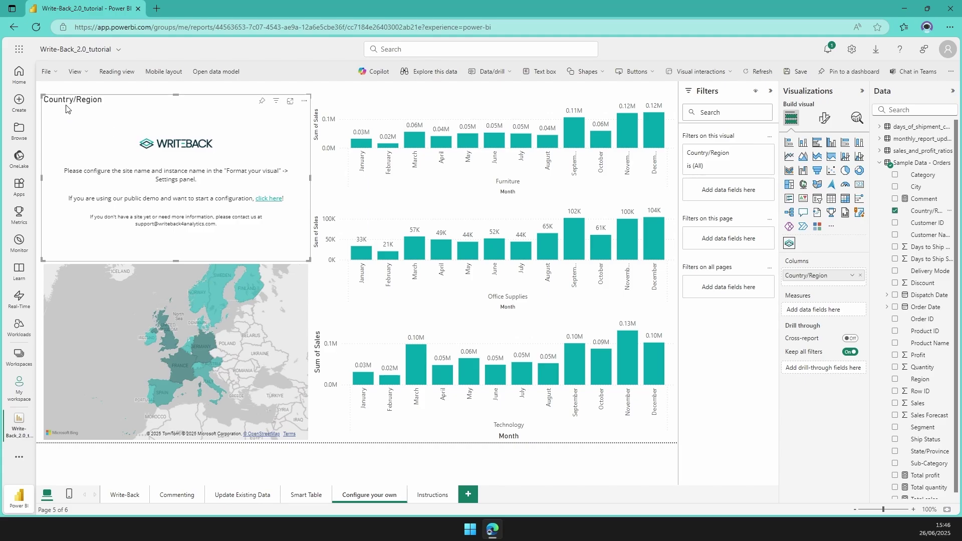
Turn off the title of the Write-Back visual in its general formatting.
{"action": "left_click", "coordinate": [824, 118]}
{"action": "left_click", "coordinate": [823, 163]}
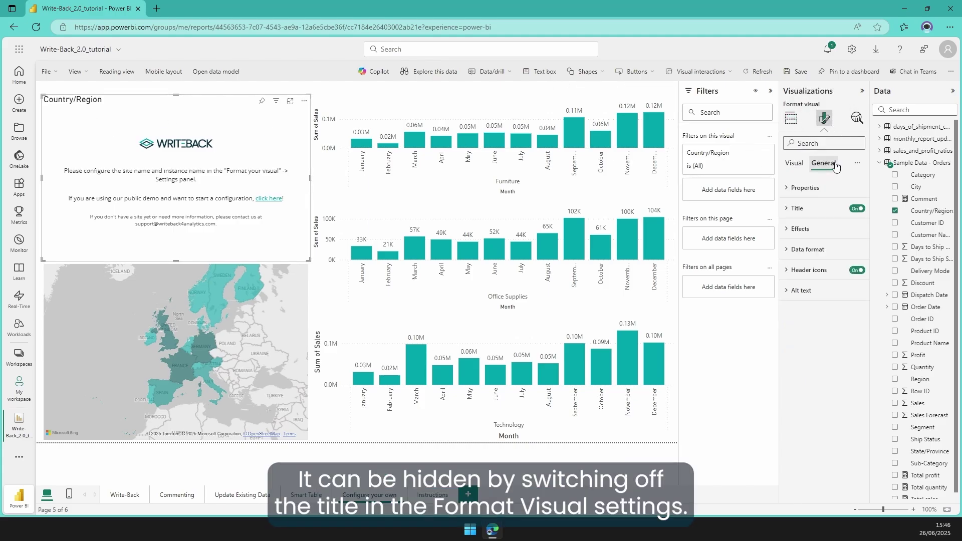
{"action": "left_click", "coordinate": [857, 209]}
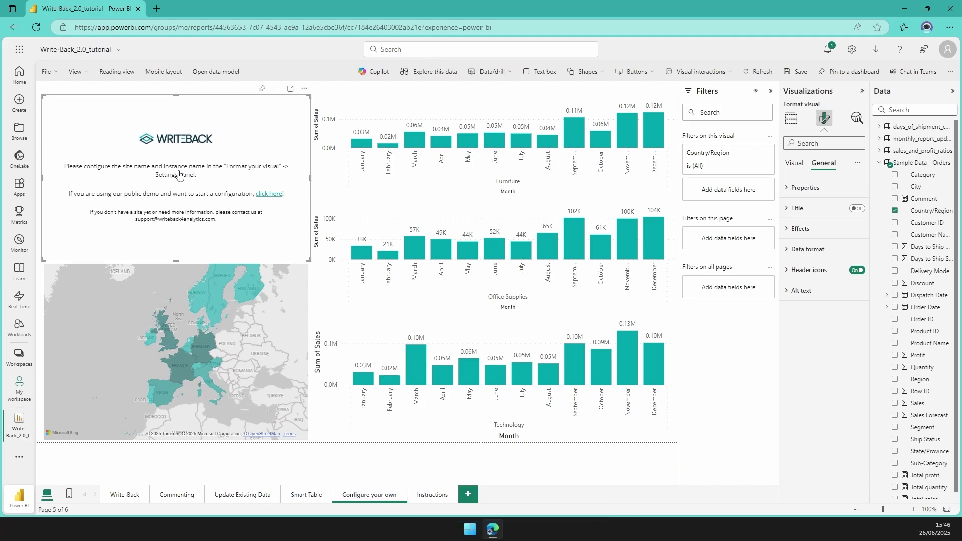
Set the Write-Back visual's site to demo_site and its instance to eu01.
{"action": "left_click", "coordinate": [797, 165]}
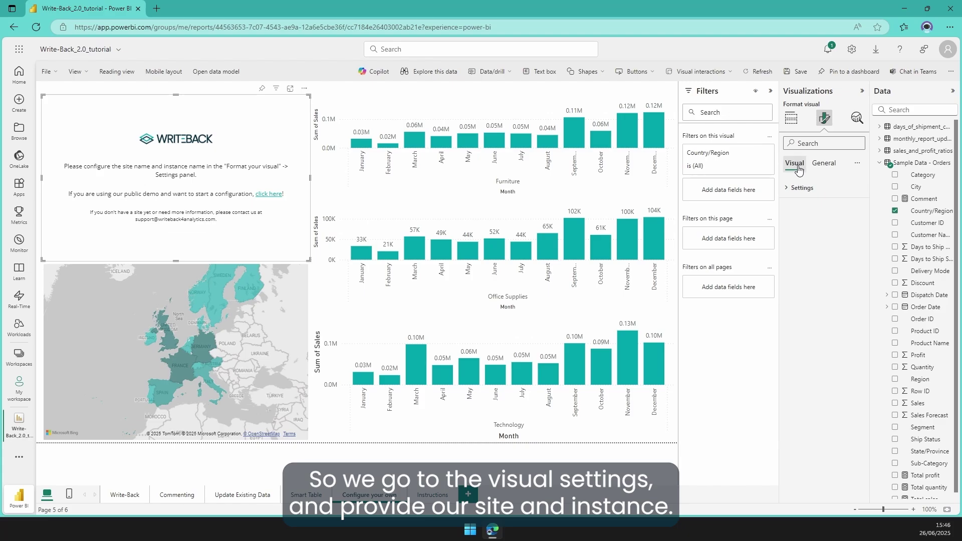
{"action": "left_click", "coordinate": [801, 188]}
{"action": "left_click", "coordinate": [812, 219]}
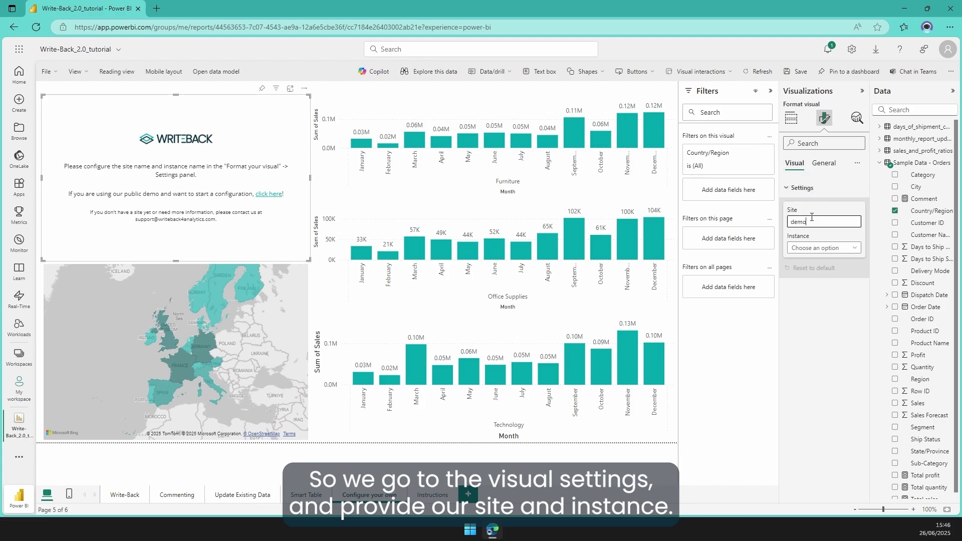
{"action": "left_click", "coordinate": [818, 249]}
{"action": "left_click", "coordinate": [816, 280]}
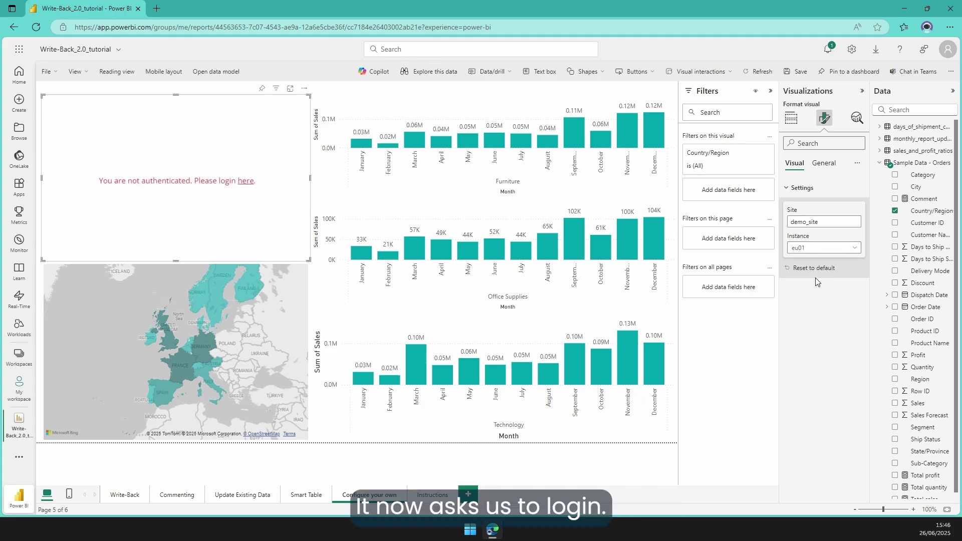
Log in to Write-Back from the visual, always allowing navigation to its login page.
{"action": "left_click", "coordinate": [246, 179]}
{"action": "left_click", "coordinate": [172, 291]}
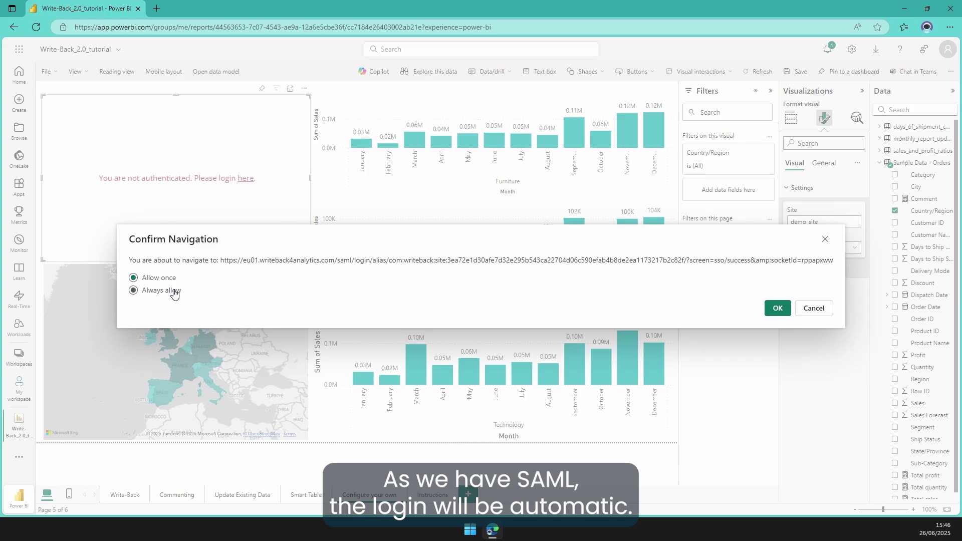
{"action": "left_click", "coordinate": [777, 310]}
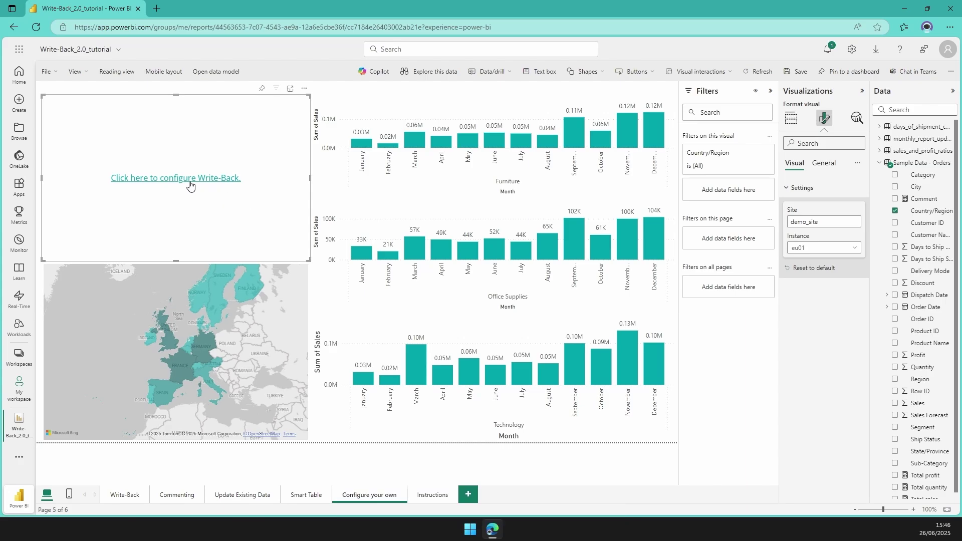
Open the Write-Back configuration, choose the Inline Form type and name the dataset "Country comment".
{"action": "left_click", "coordinate": [190, 178]}
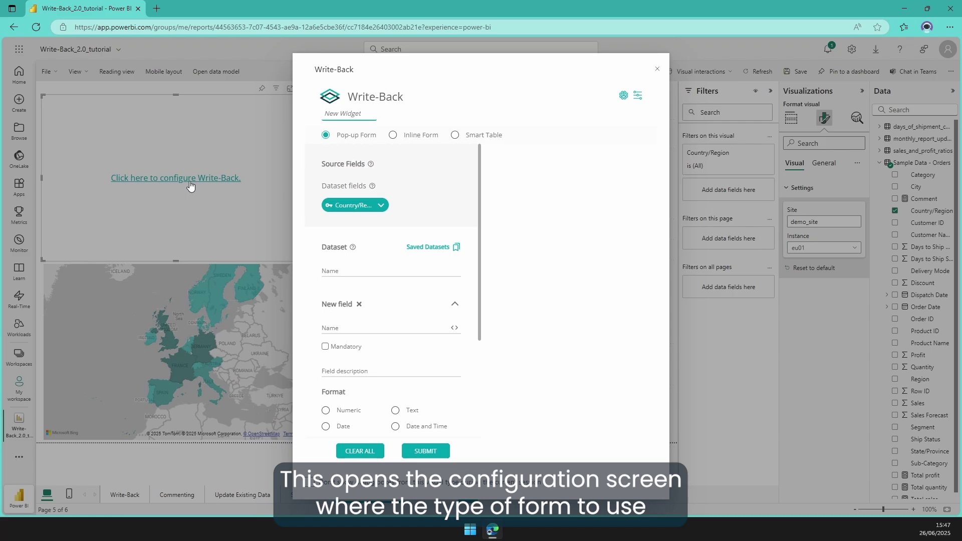
{"action": "left_click", "coordinate": [420, 141]}
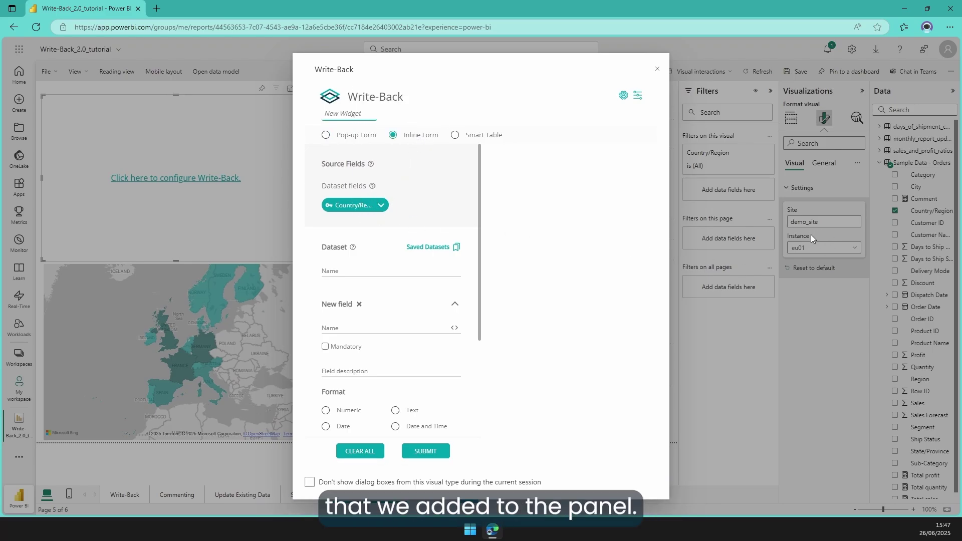
{"action": "left_click", "coordinate": [390, 270]}
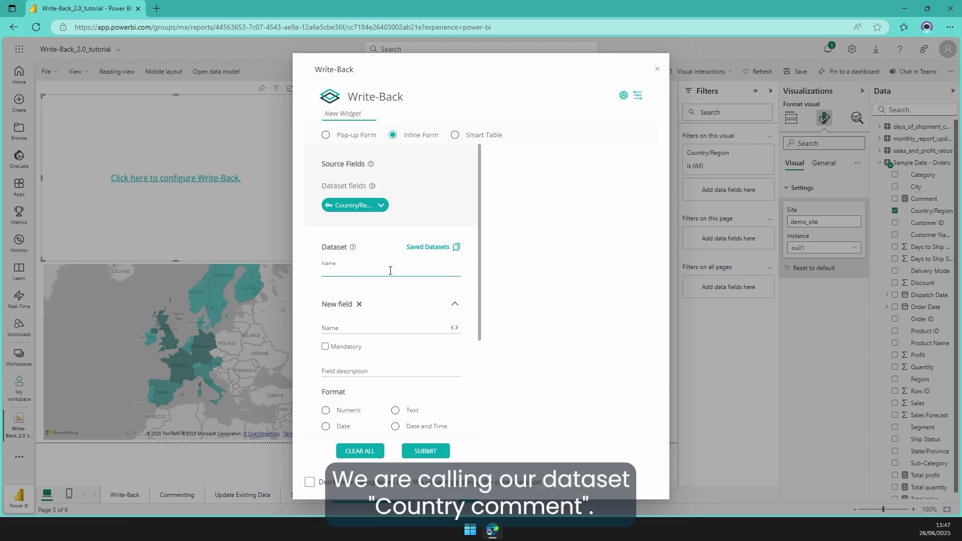
{"action": "type", "text": "Comments"}
{"action": "key", "text": "ctrl+a"}
{"action": "type", "text": "Country Coments"}
{"action": "key", "text": "ctrl+BackSpace"}
{"action": "type", "text": "comment"}
{"action": "key", "text": "Tab"}
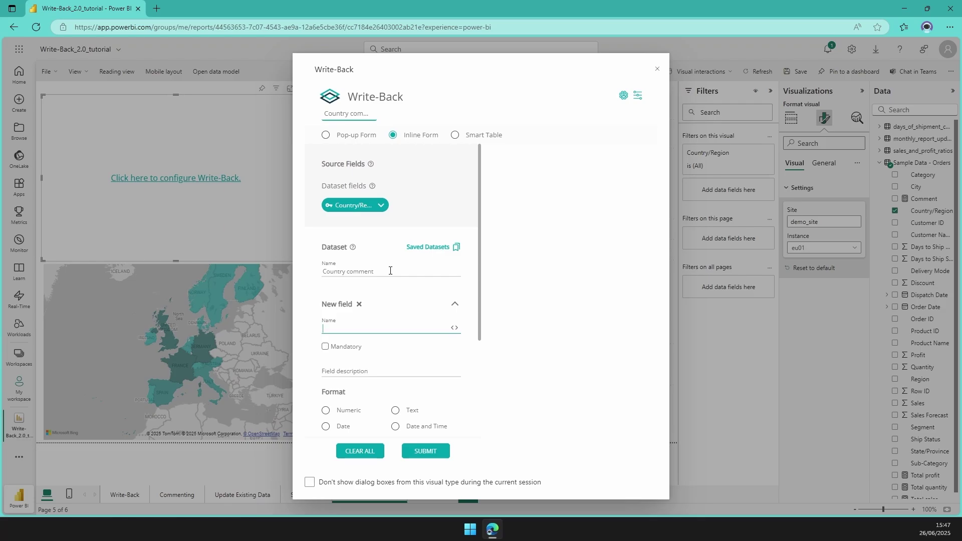
Name the first dataset field Comment and give it the Text format.
{"action": "type", "text": "Comment"}
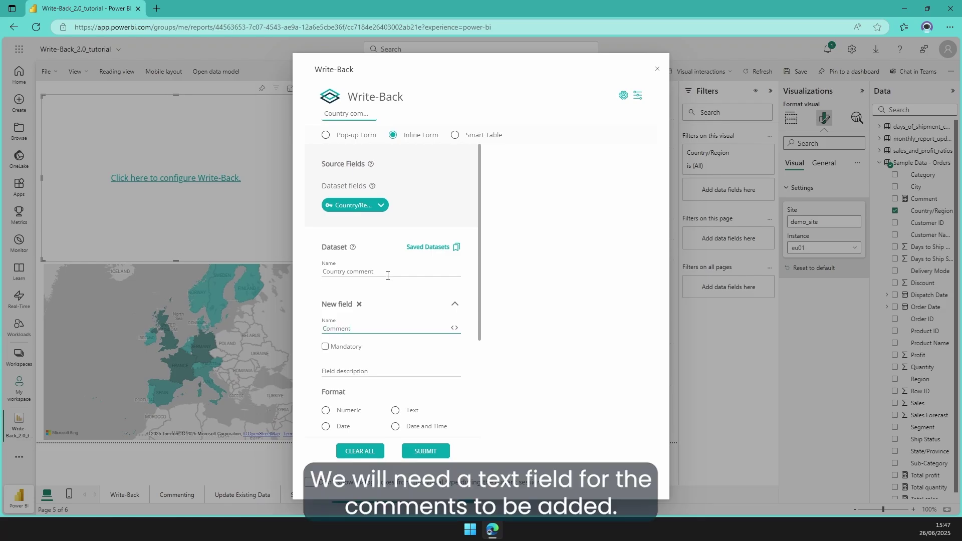
{"action": "scroll", "coordinate": [388, 273], "scroll_direction": "down", "scroll_amount": 3}
{"action": "left_click", "coordinate": [396, 265]}
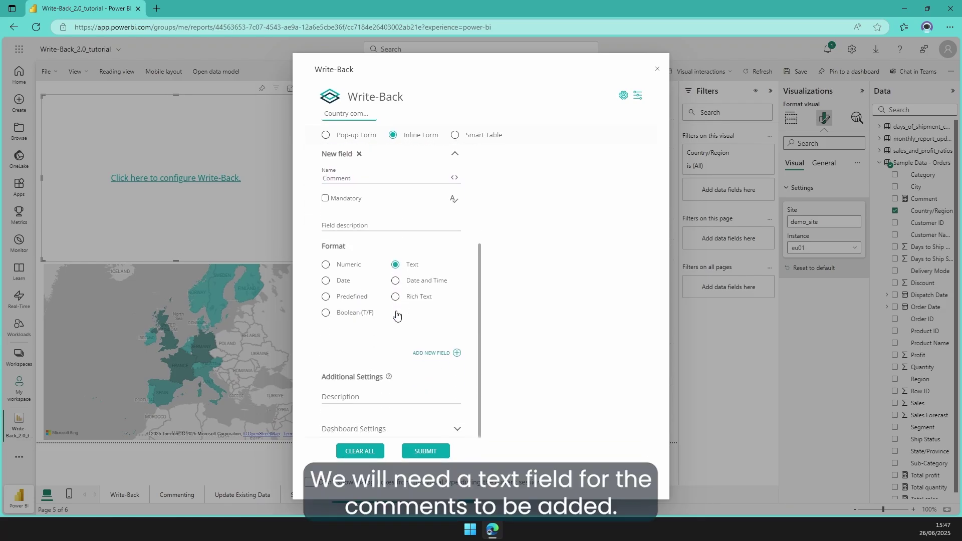
Add a second dataset field named Status with the Predefined format.
{"action": "left_click", "coordinate": [453, 354]}
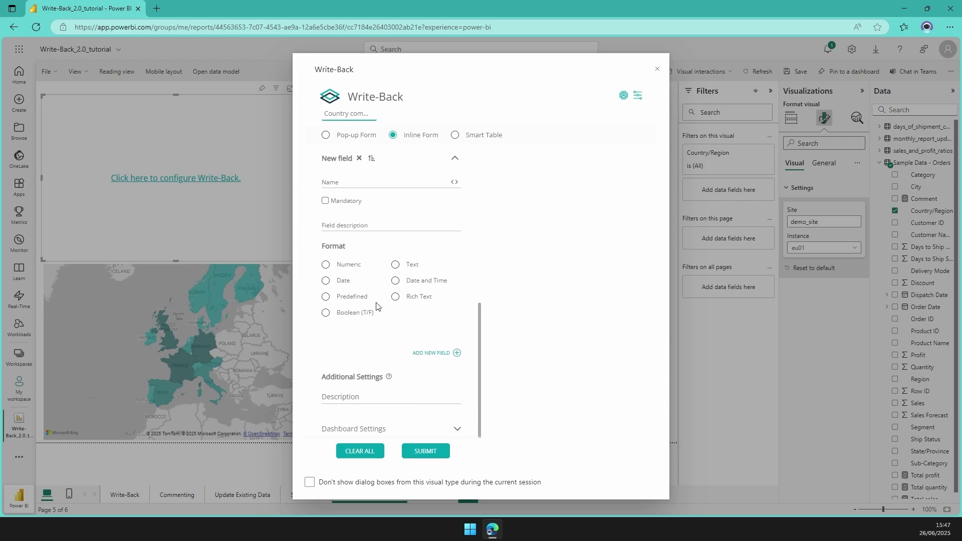
{"action": "left_click", "coordinate": [356, 185]}
{"action": "type", "text": "Status"}
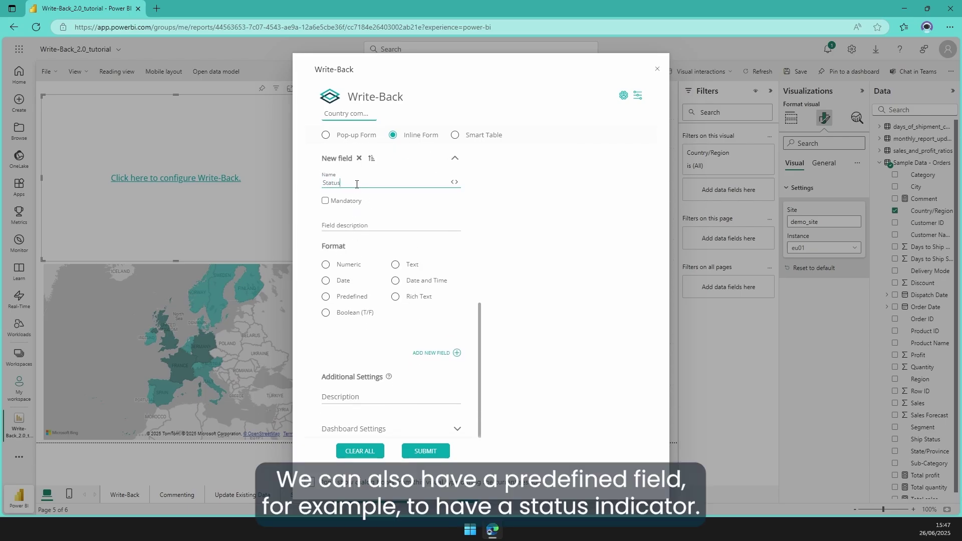
{"action": "left_click", "coordinate": [353, 297]}
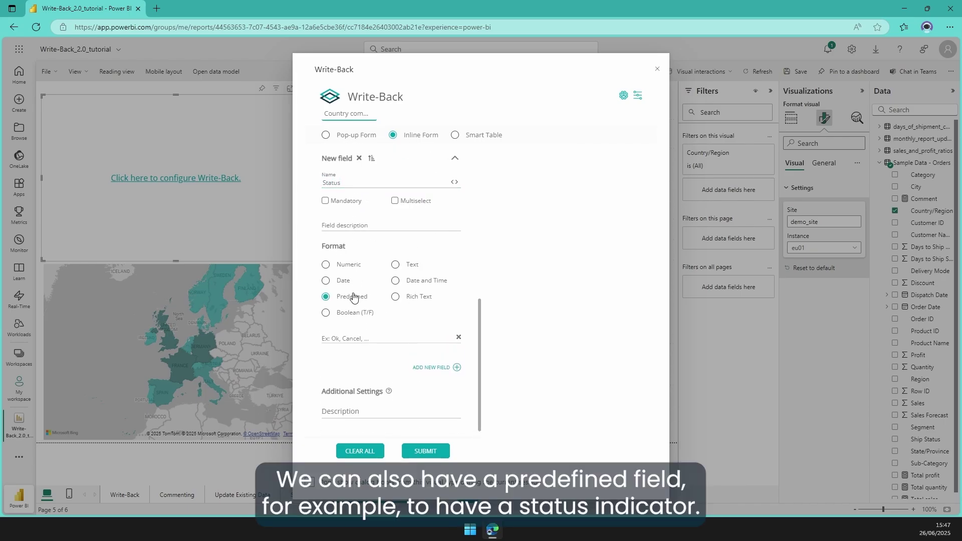
Enter Draft, Initial and Final as the Status field's predefined values and submit the form configuration.
{"action": "left_click", "coordinate": [372, 323]}
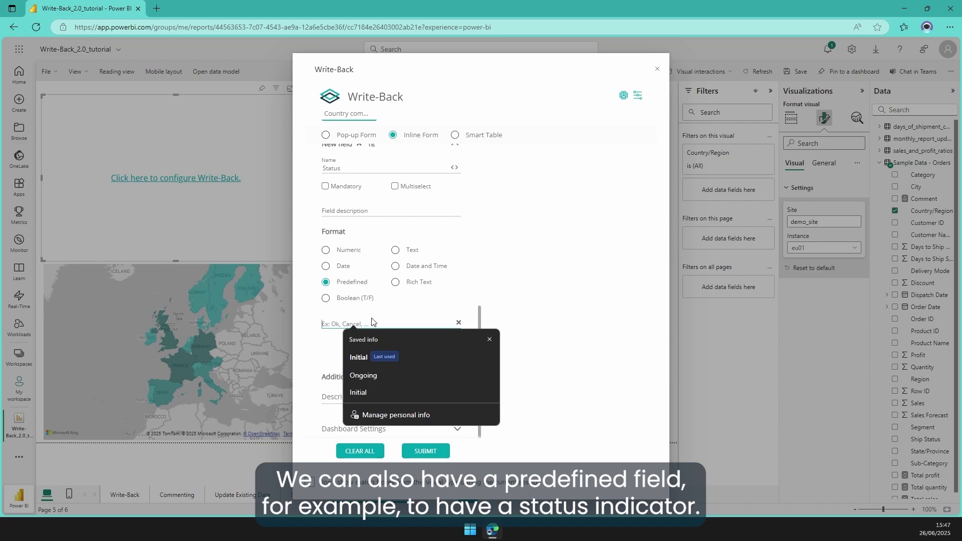
{"action": "type", "text": "Draft"}
{"action": "key", "text": "Tab"}
{"action": "type", "text": "Ini"}
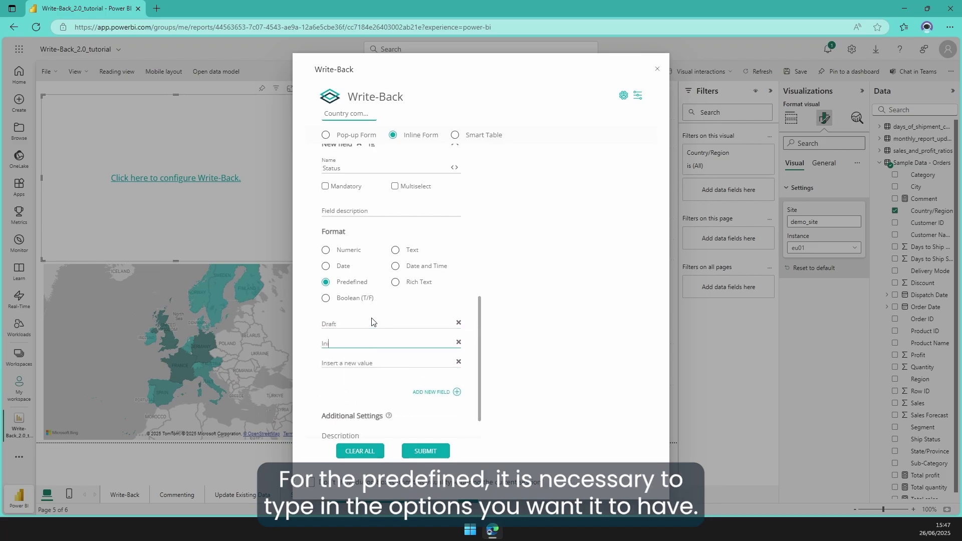
{"action": "type", "text": "tial"}
{"action": "key", "text": "Tab"}
{"action": "type", "text": "Final"}
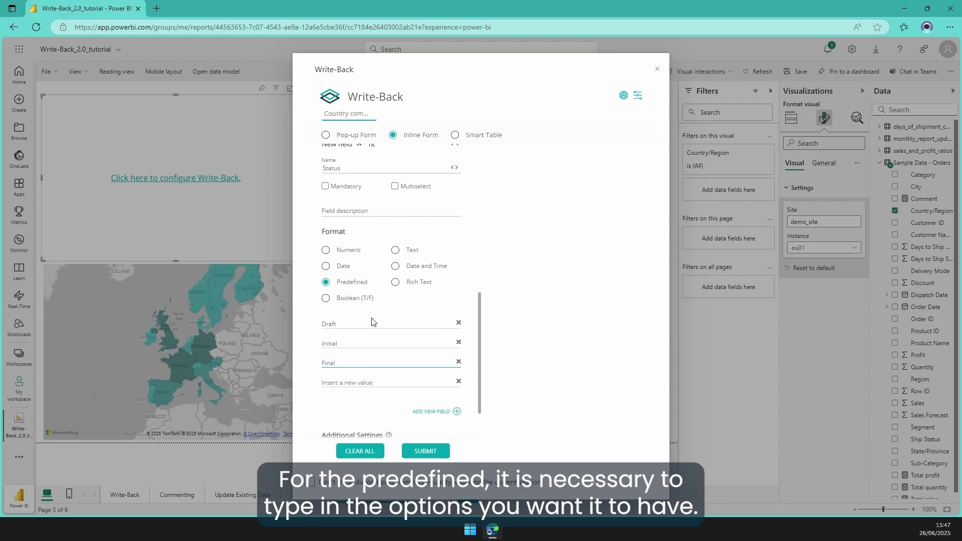
{"action": "scroll", "coordinate": [373, 326], "scroll_direction": "down", "scroll_amount": 1}
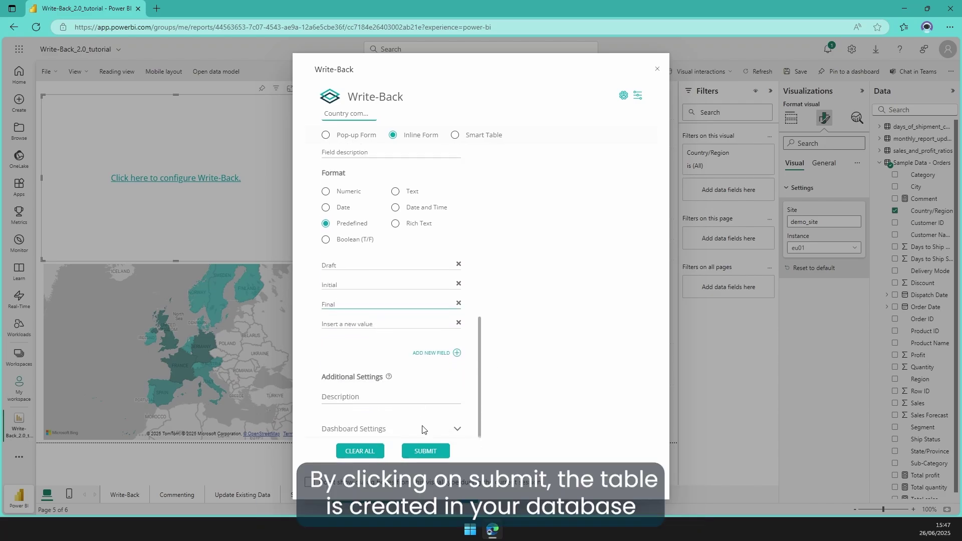
{"action": "left_click", "coordinate": [427, 452]}
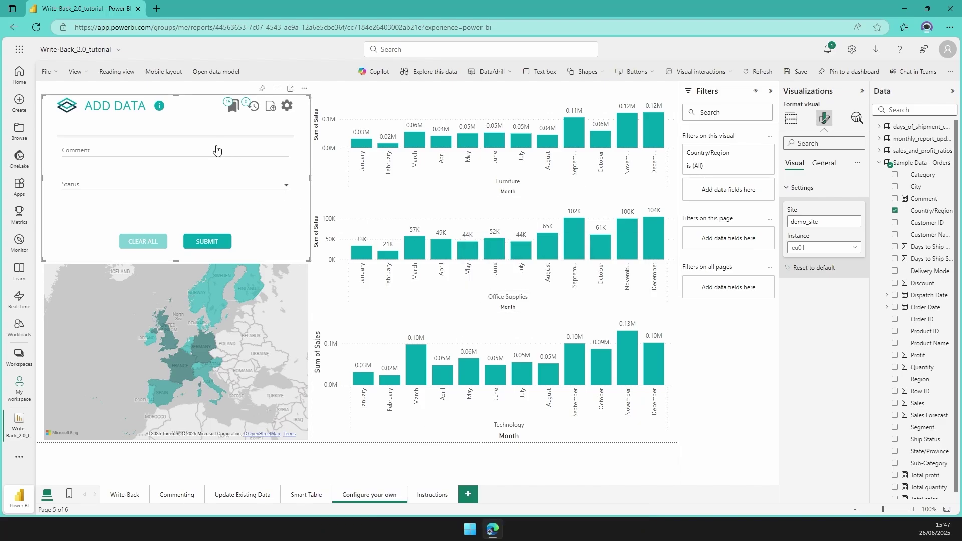
Select Portugal on the map and submit the form with the comment "New comment for Portugal" and the Draft status.
{"action": "left_click", "coordinate": [151, 395]}
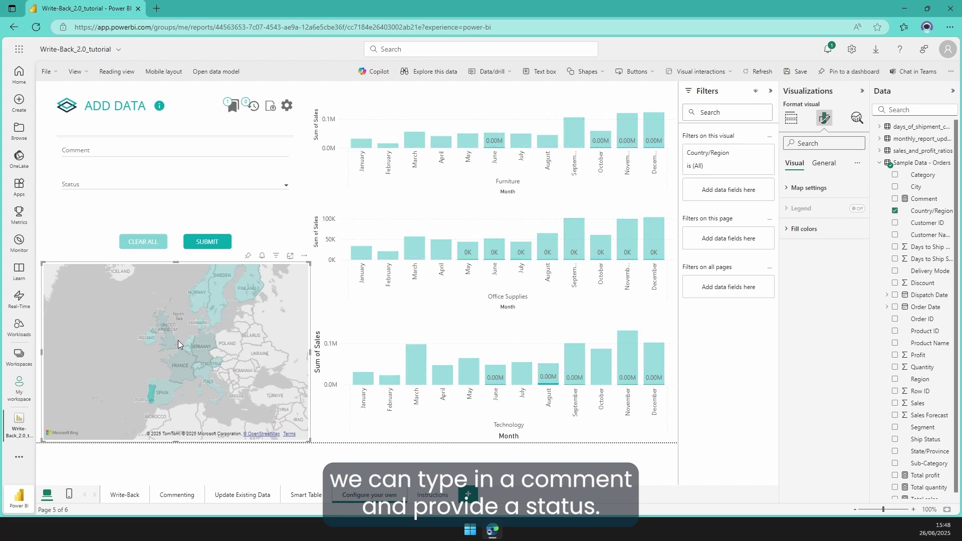
{"action": "left_click", "coordinate": [165, 156]}
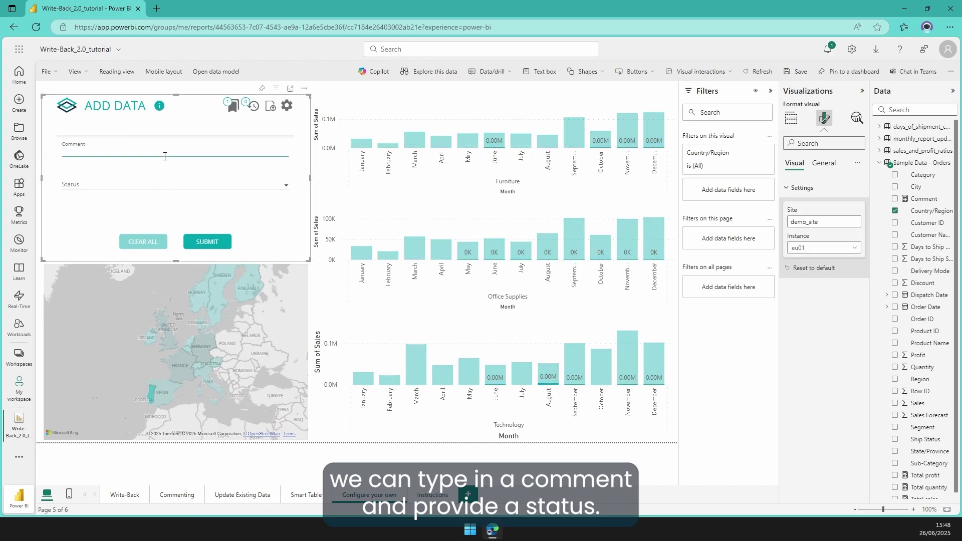
{"action": "type", "text": "Ne"}
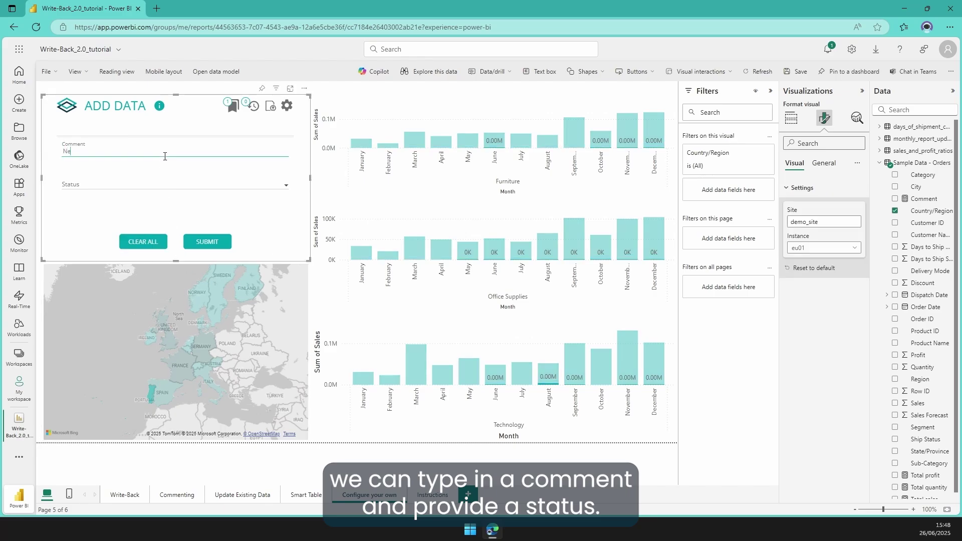
{"action": "type", "text": "w comment for Portuig"}
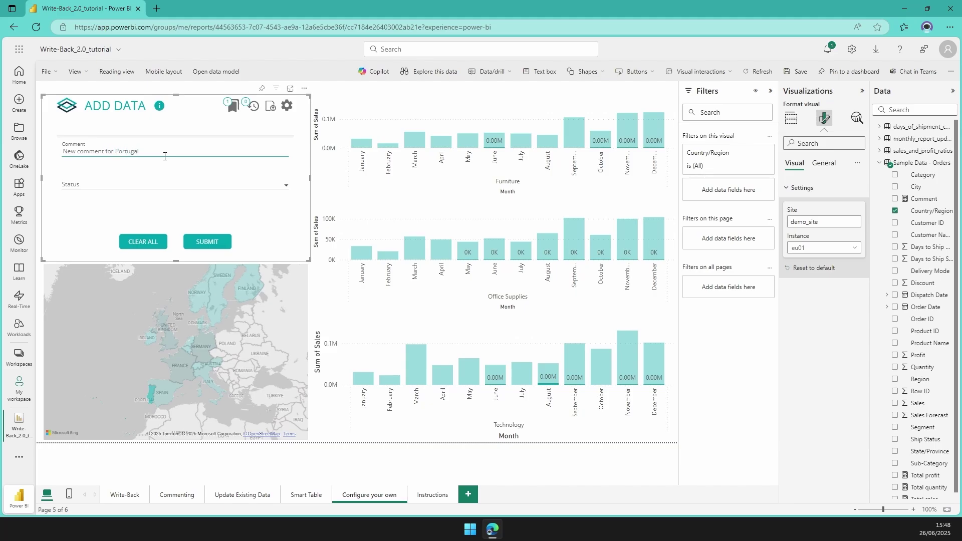
{"action": "left_click", "coordinate": [194, 187]}
{"action": "left_click", "coordinate": [125, 203]}
{"action": "left_click", "coordinate": [215, 242]}
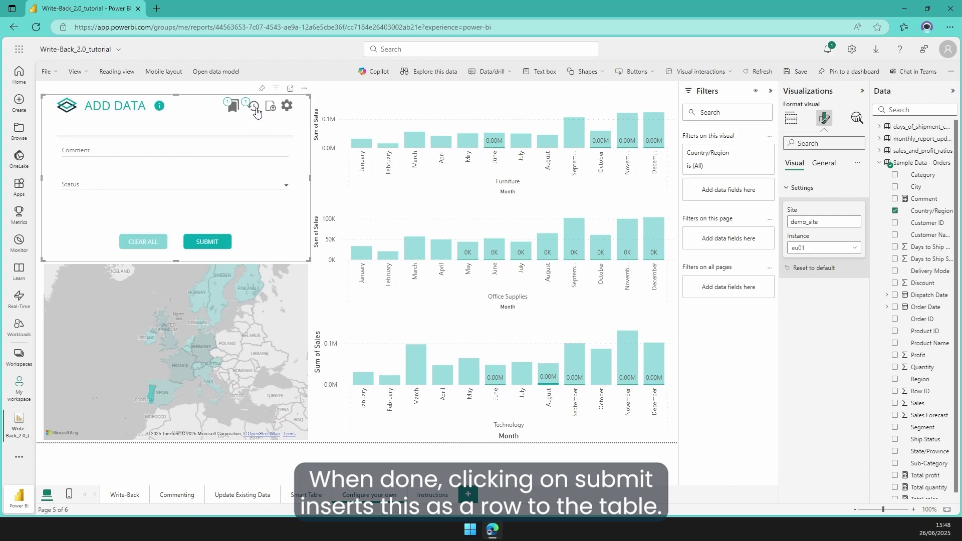
Review the submission history for Portugal in the Write-Back visual and return to the entry form.
{"action": "left_click", "coordinate": [255, 111]}
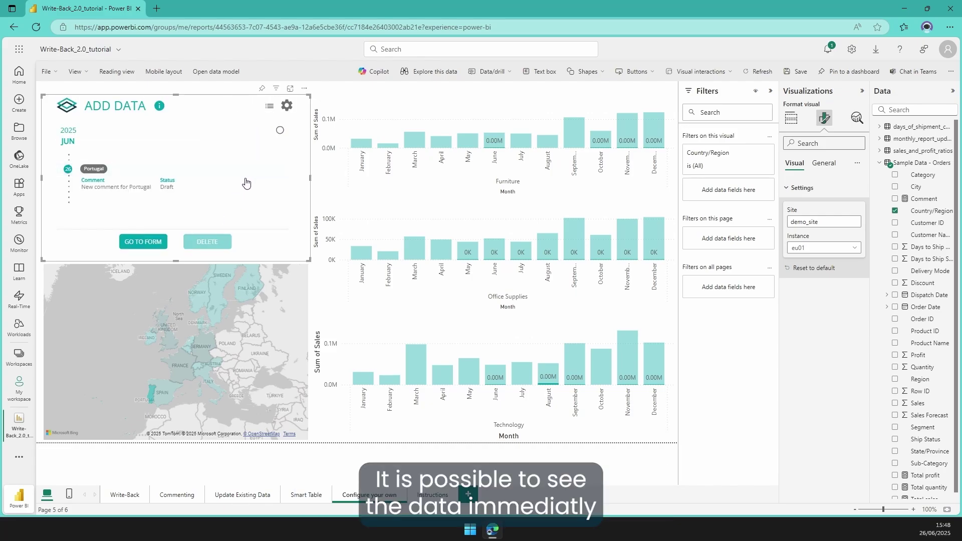
{"action": "left_click", "coordinate": [269, 107]}
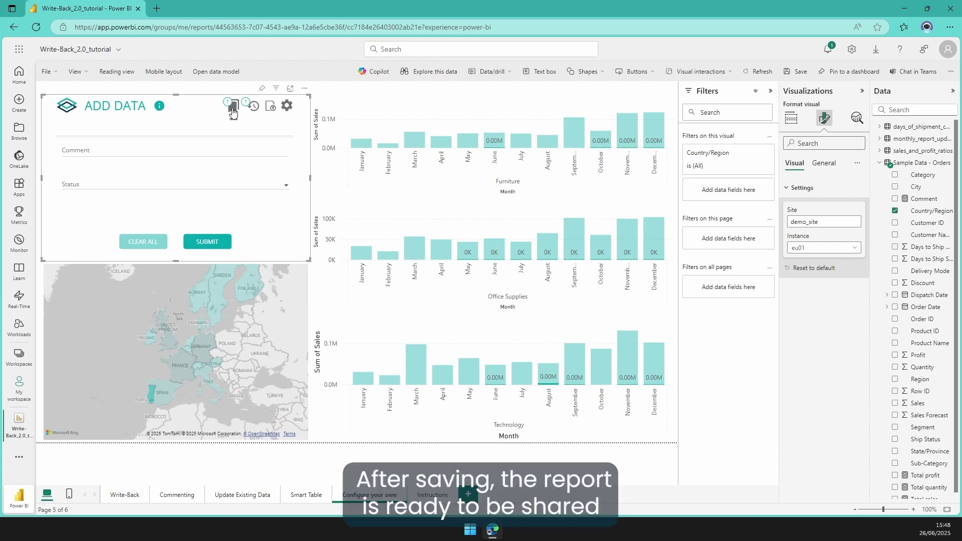
Switch the report to reading view and save its changes.
{"action": "left_click", "coordinate": [128, 75]}
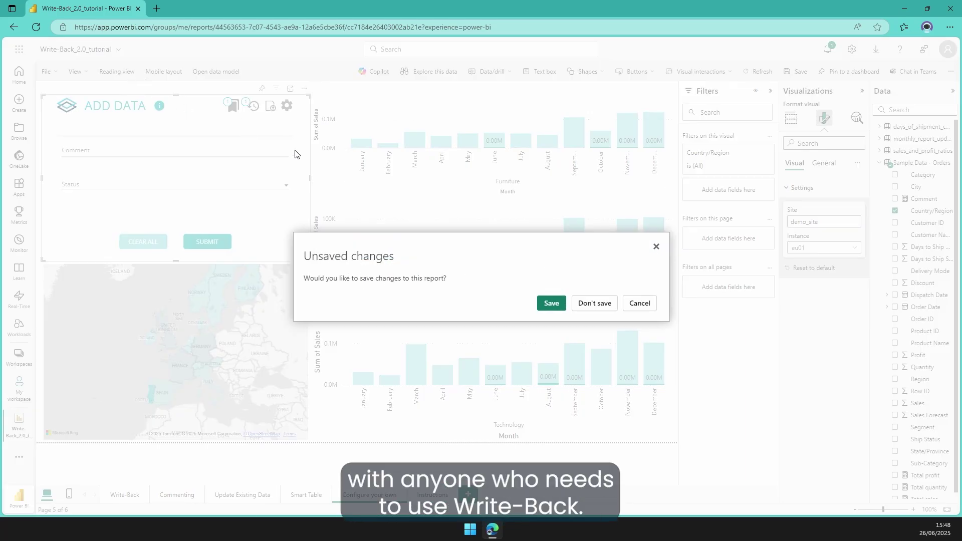
{"action": "left_click", "coordinate": [551, 308]}
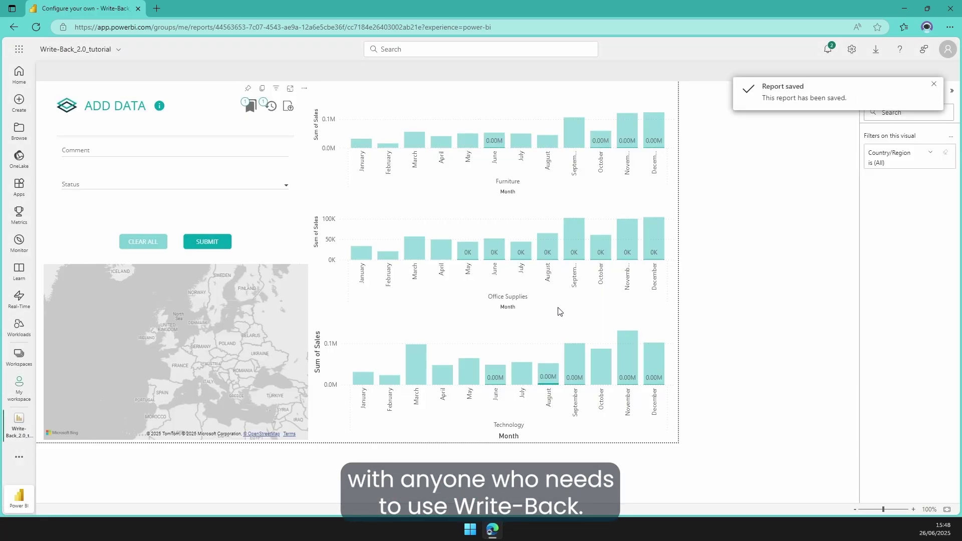